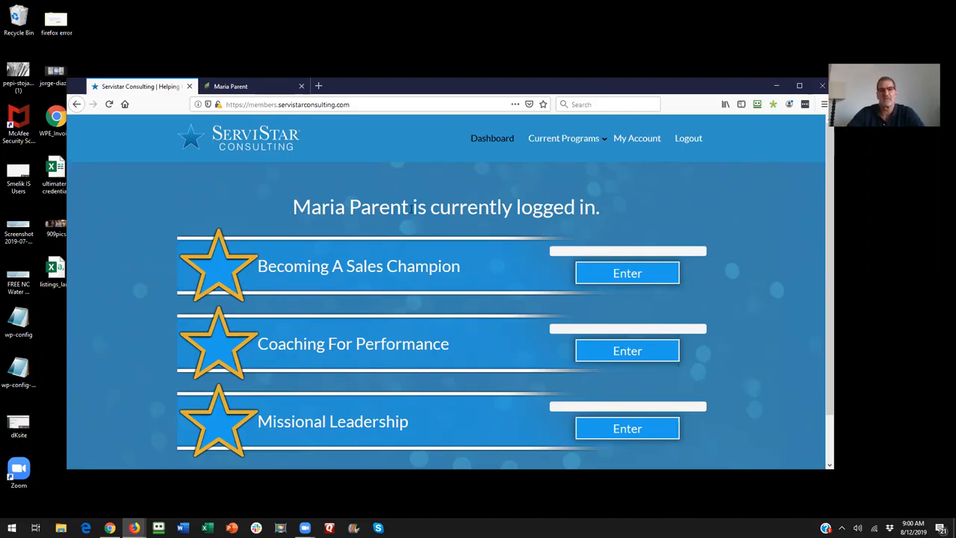
- Open the parent account's member management page and view its list of current members
left_click(648, 144)
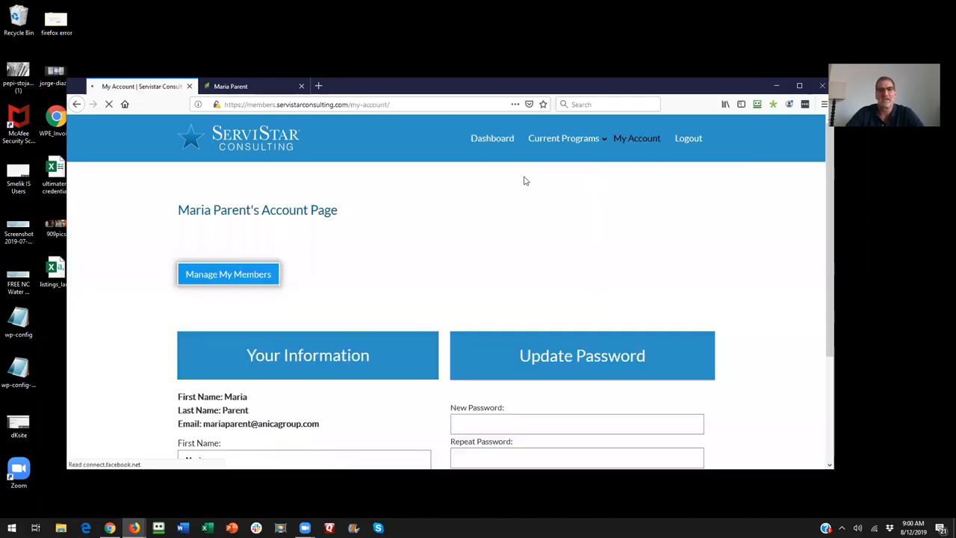
left_click(228, 274)
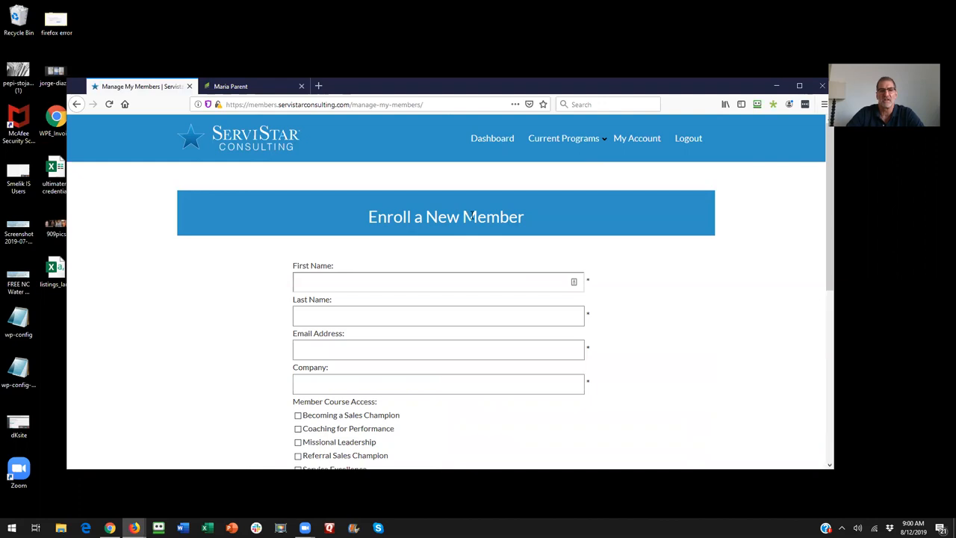
scroll(458, 197, "down", 5)
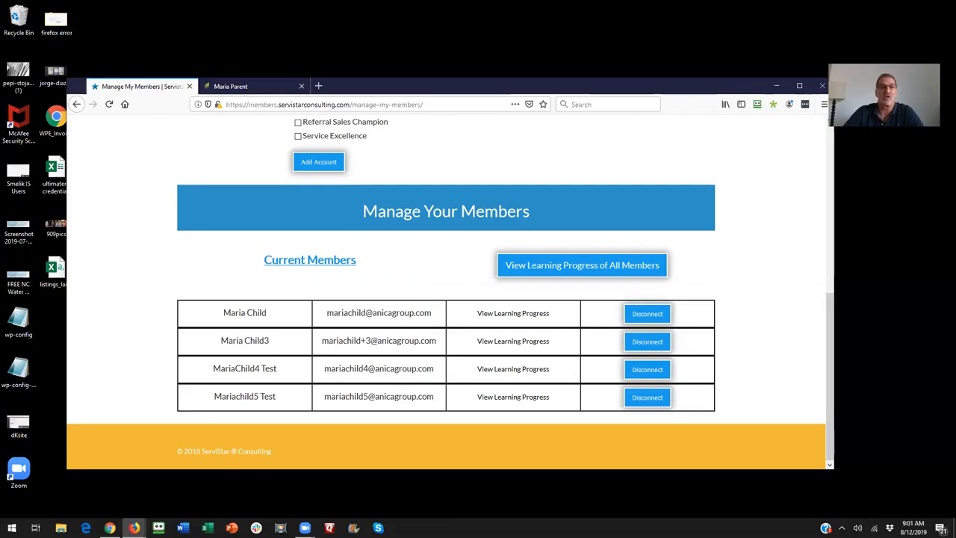
- Switch to the parent contact's record in Infusionsoft and examine the prefix and number of its Parent Child Code custom field
key("alt+Tab")
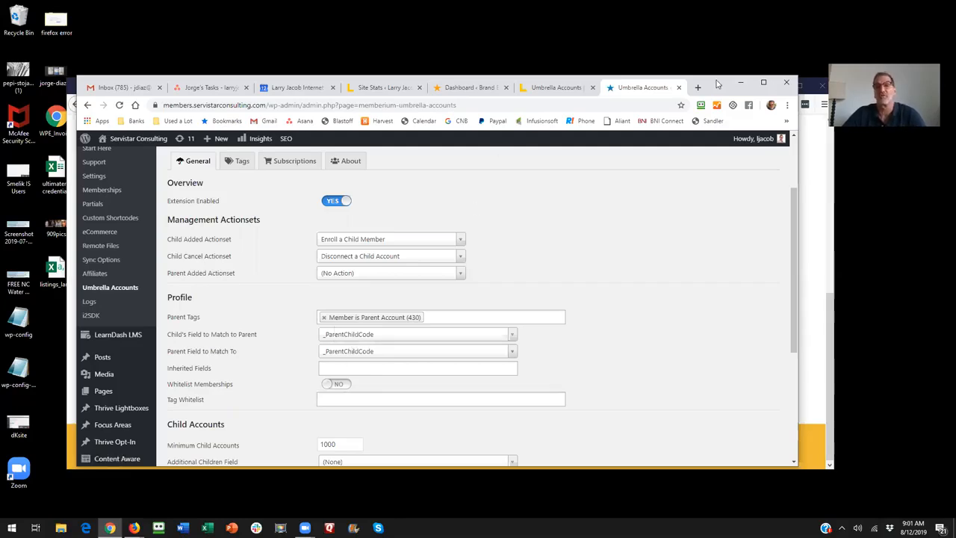
left_click(815, 149)
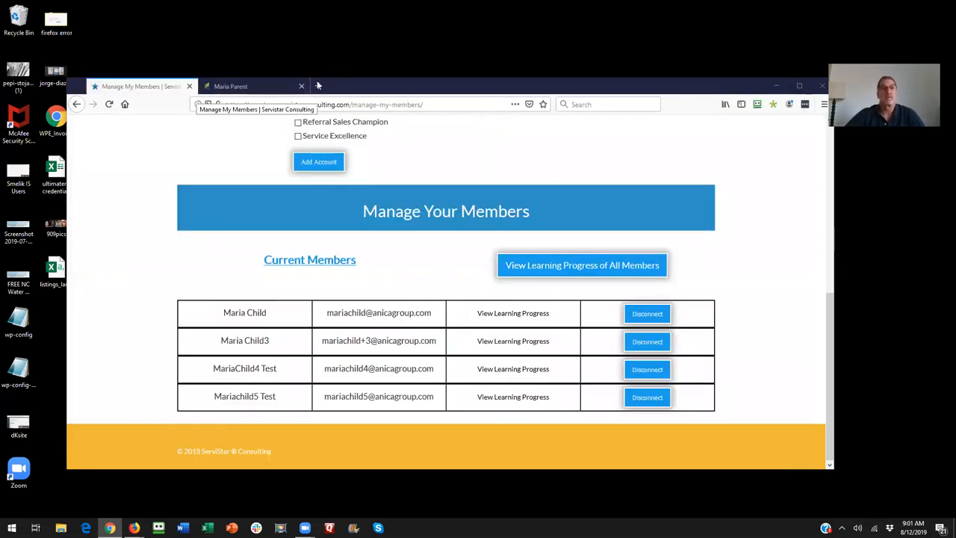
left_click(246, 87)
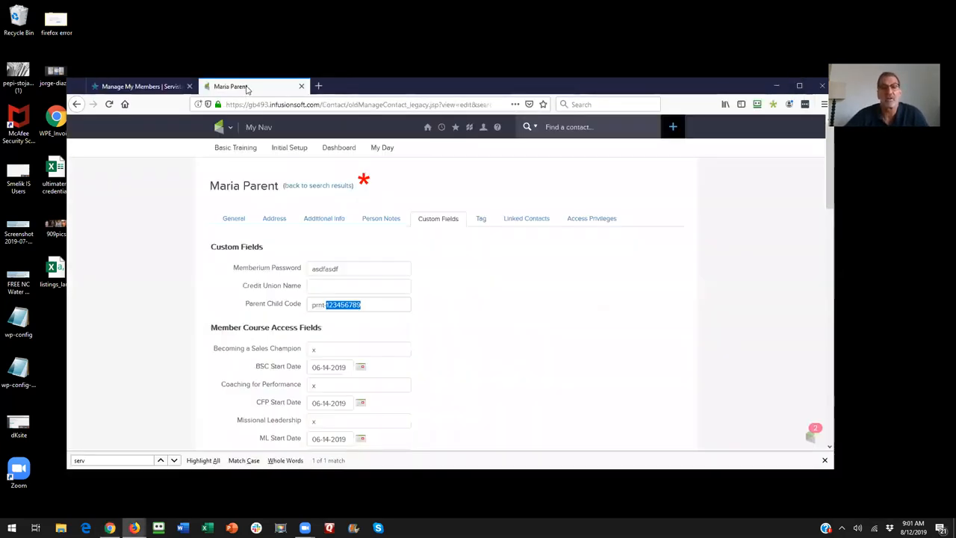
left_click(323, 221)
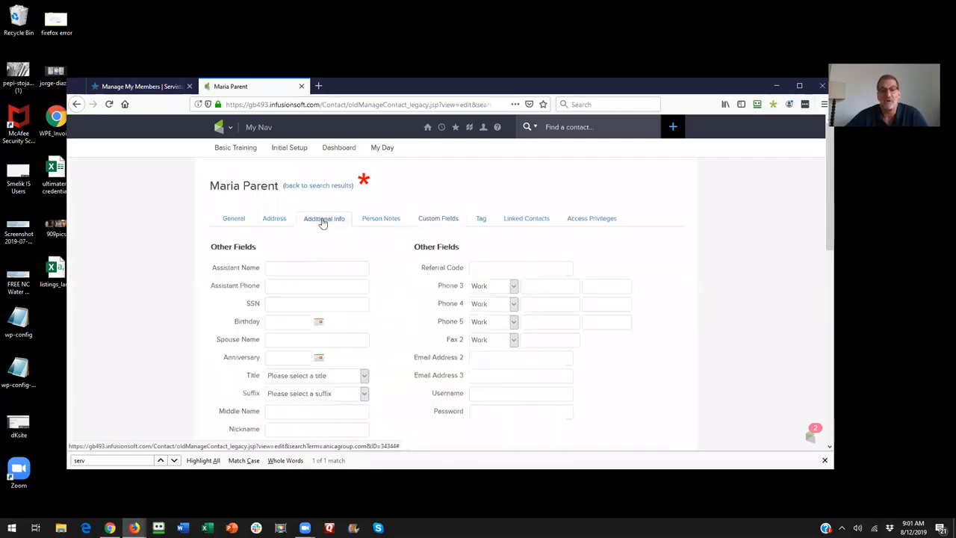
left_click(437, 219)
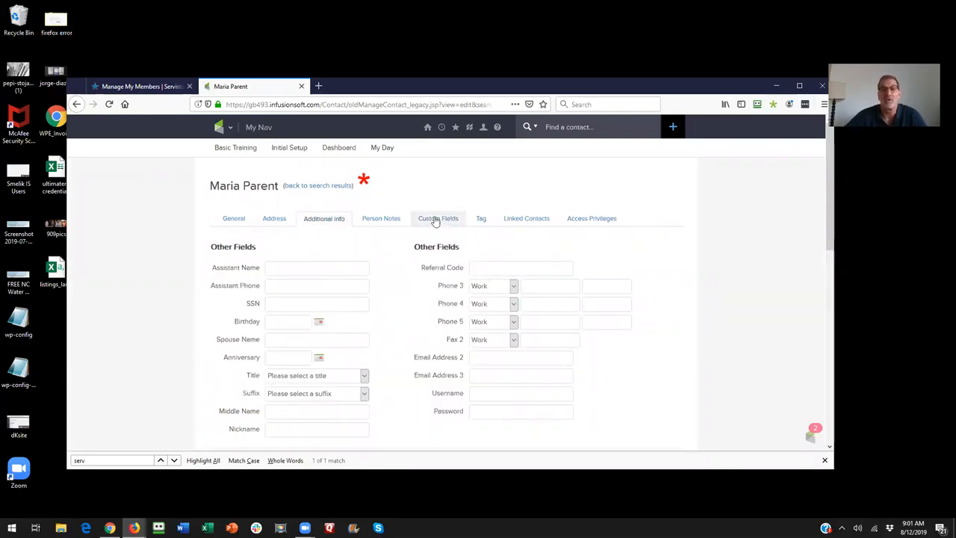
left_click_drag(382, 309, 276, 298)
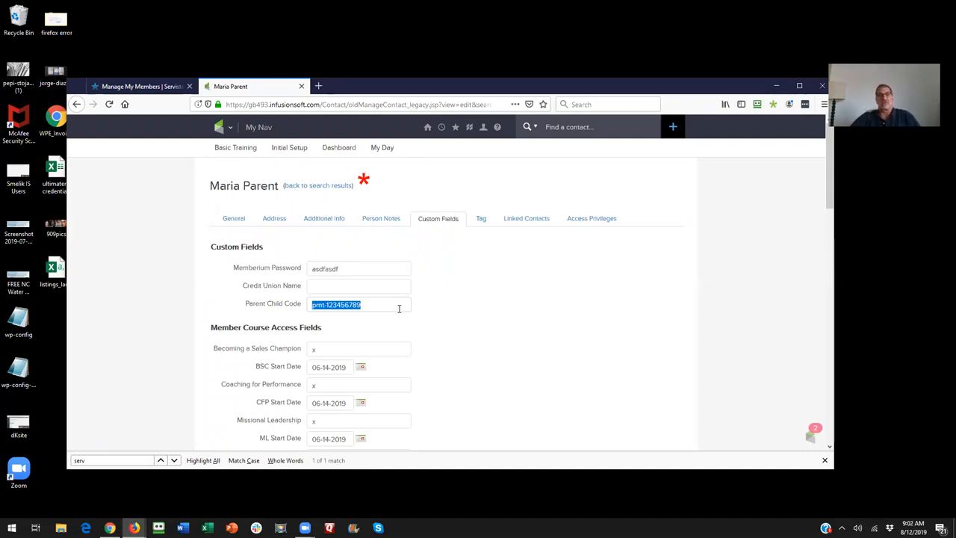
left_click(363, 304)
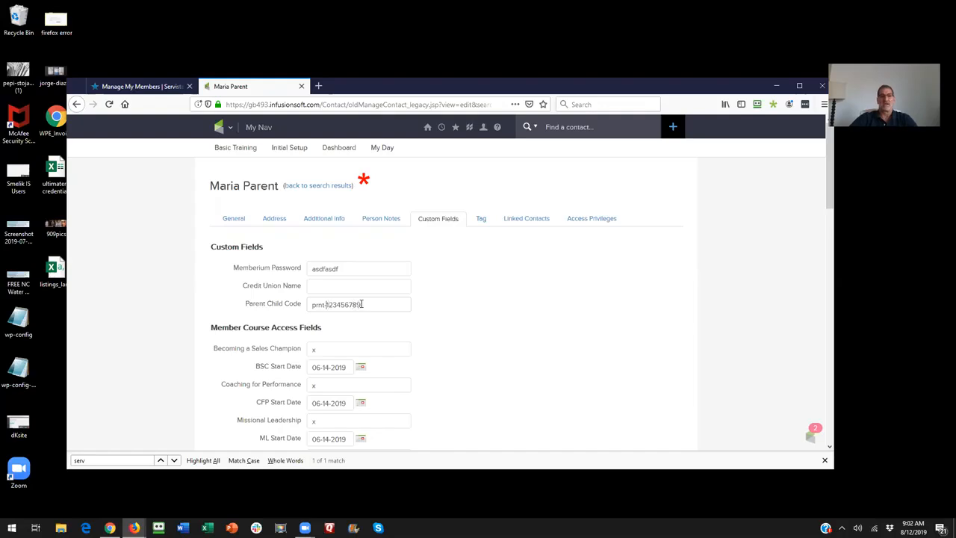
left_click_drag(324, 306, 325, 305)
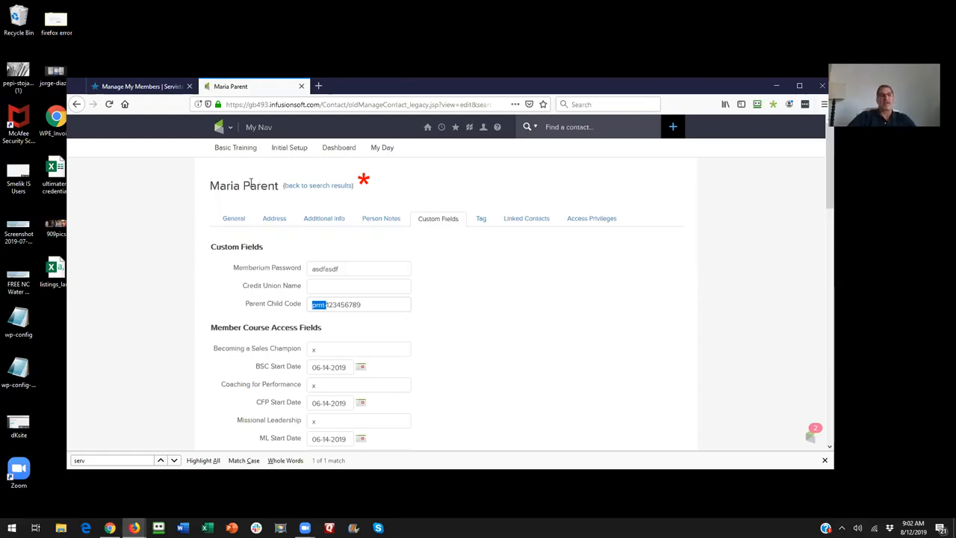
- Check the email address in the parent contact's general information
left_click(216, 214)
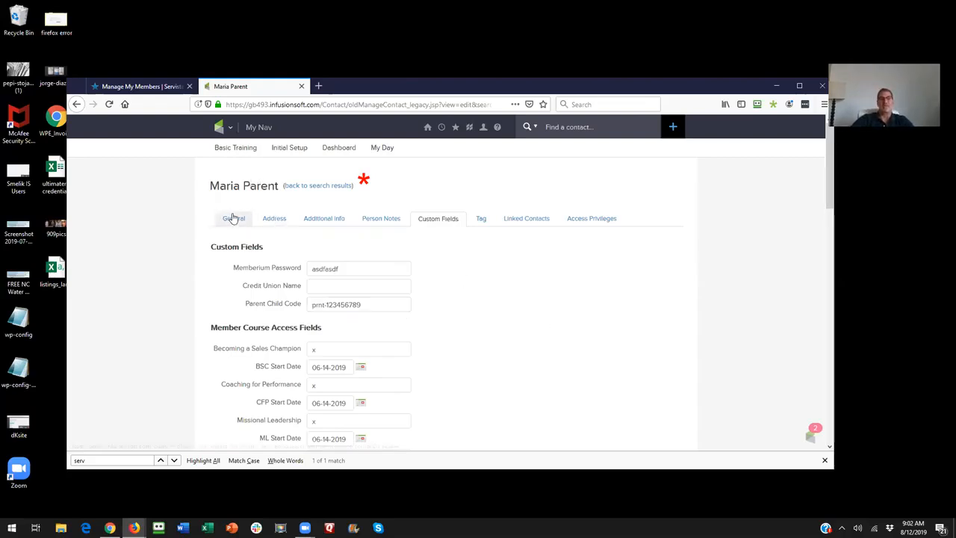
left_click(232, 218)
scroll(539, 342, "down", 3)
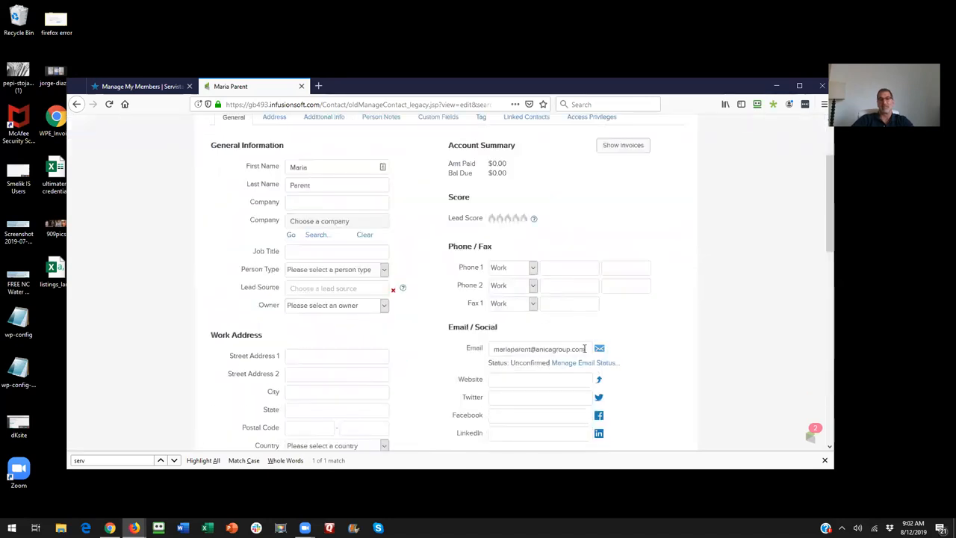
triple_click(508, 348)
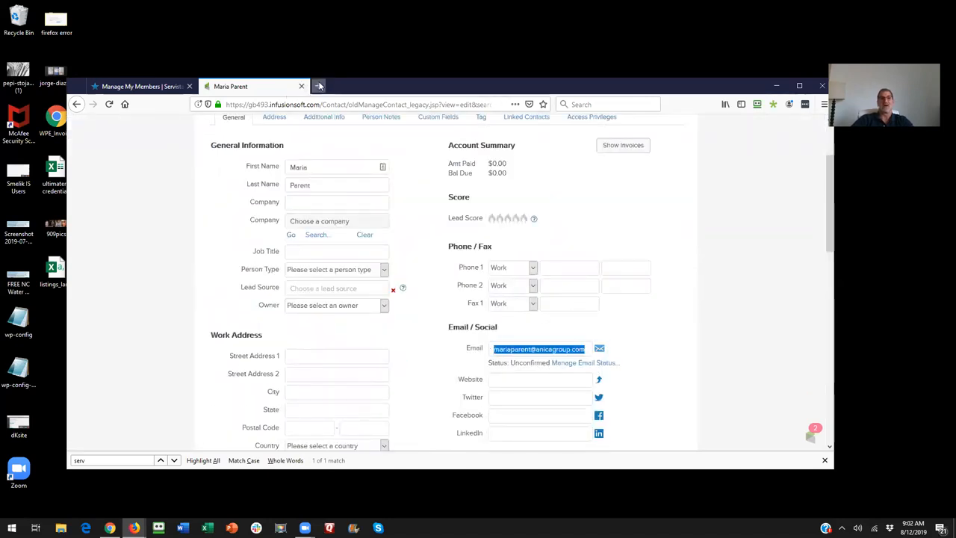
- Copy the numeric part of the Parent Child Code from the parent contact's custom fields
scroll(430, 218, "up", 3)
left_click(441, 221)
left_click_drag(361, 305, 328, 304)
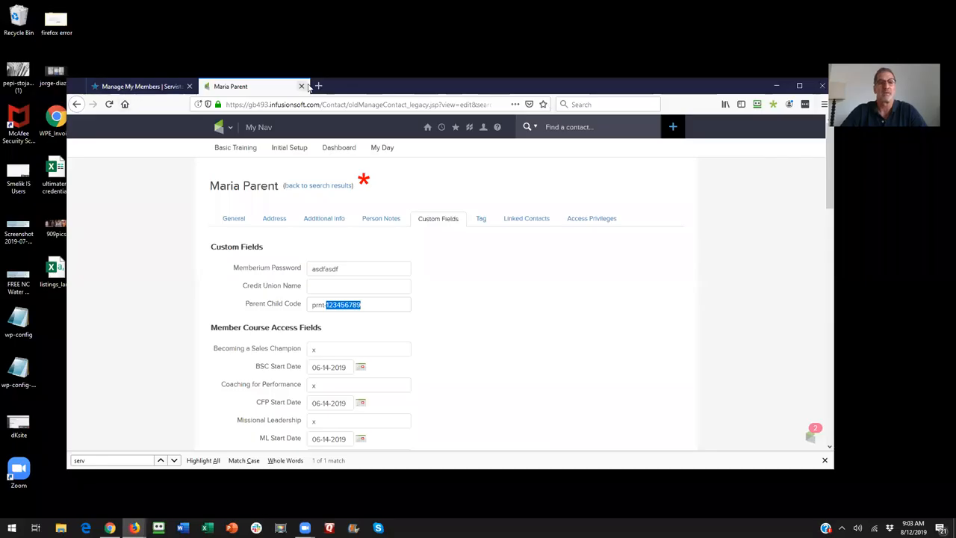
- Search the CRM contacts for records whose Parent Child Code contains the copied number
mouse_move(230, 130)
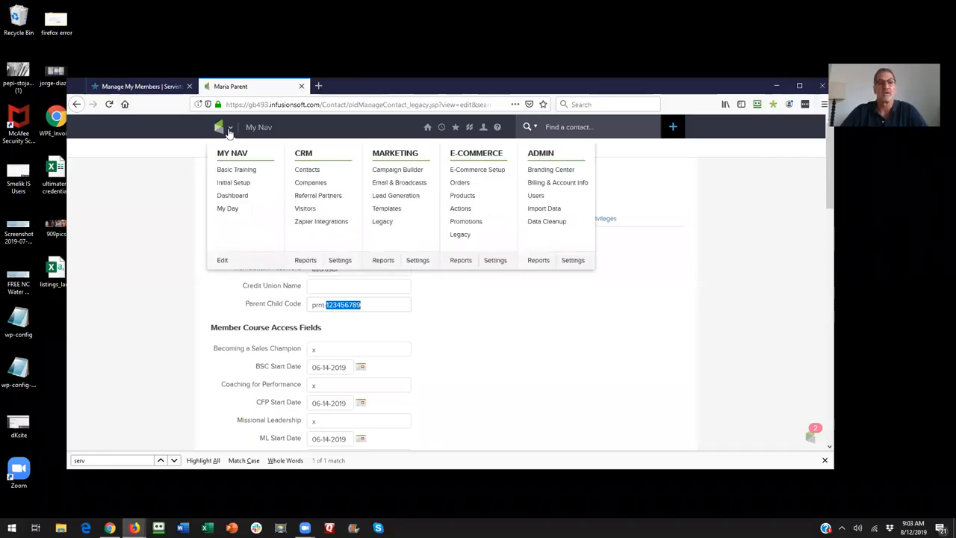
left_click(313, 172)
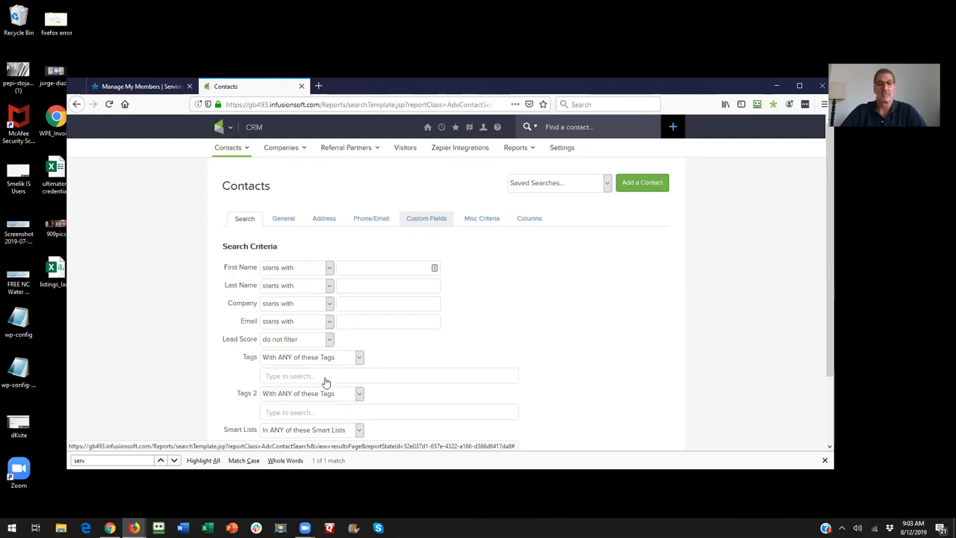
left_click(426, 216)
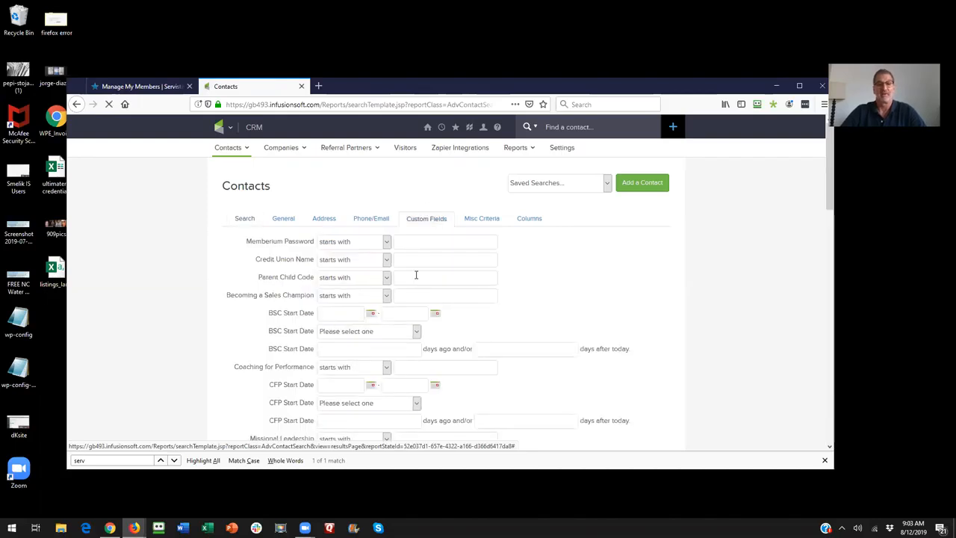
left_click(340, 277)
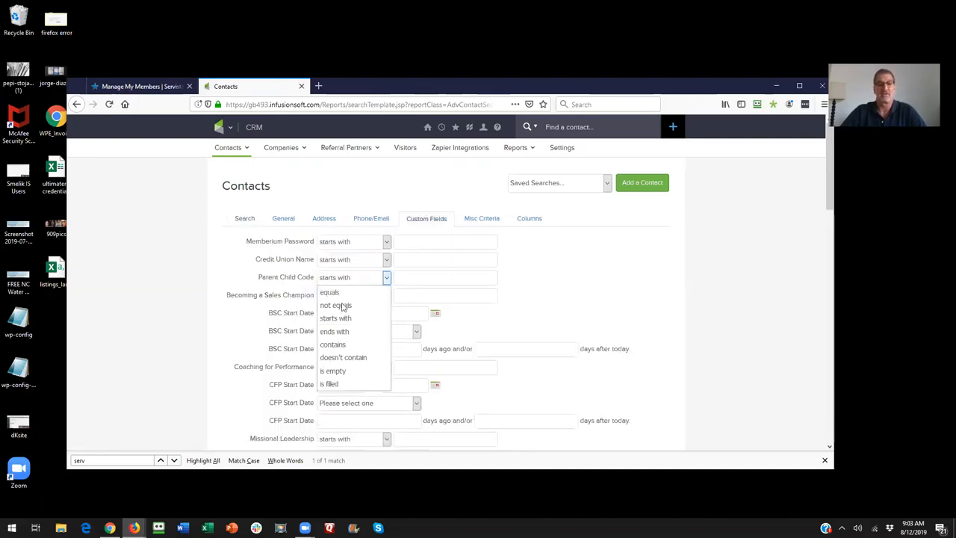
left_click(343, 345)
left_click(409, 277)
type("123456789")
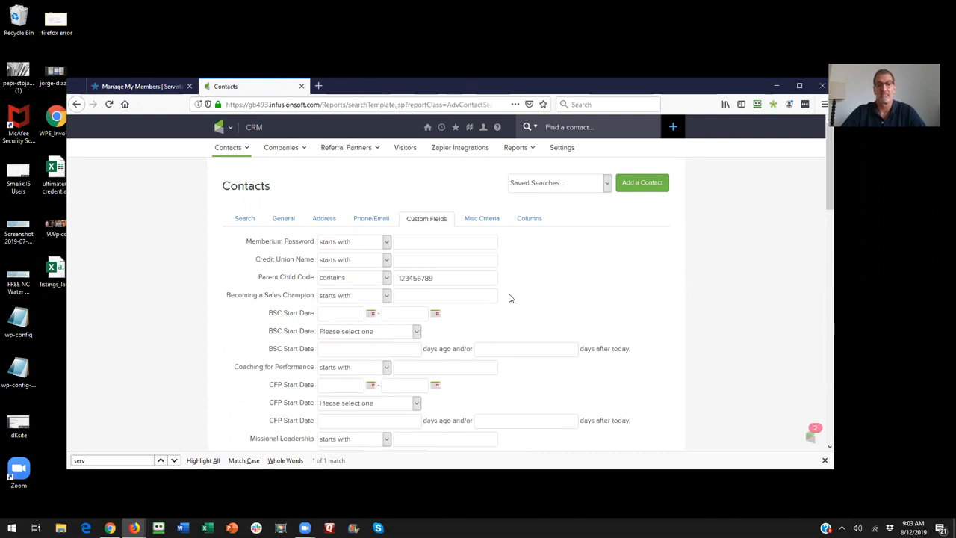
scroll(224, 364, "down", 3)
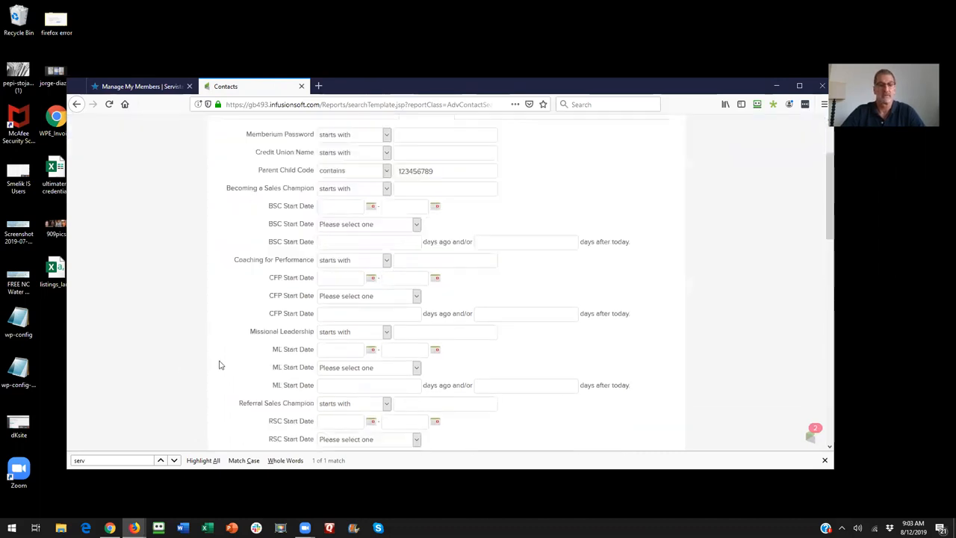
scroll(222, 368, "down", 15)
left_click(241, 396)
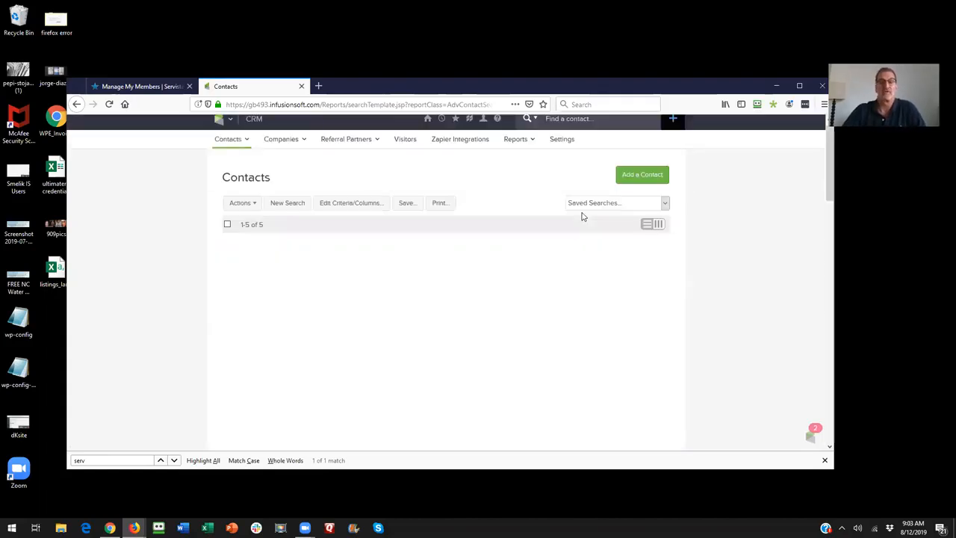
- Compare the contacts in the search results with the current members on the member management page
left_click(149, 86)
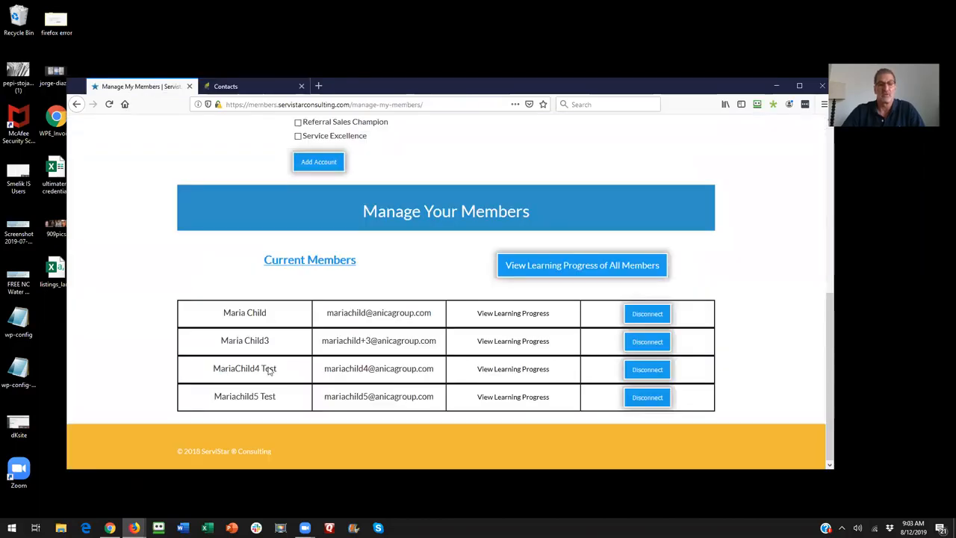
left_click(251, 91)
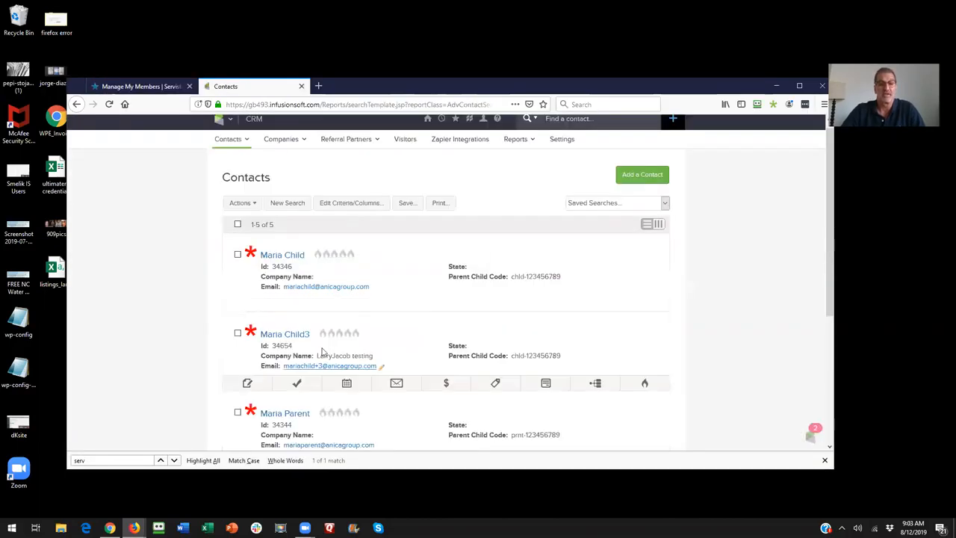
scroll(323, 352, "down", 3)
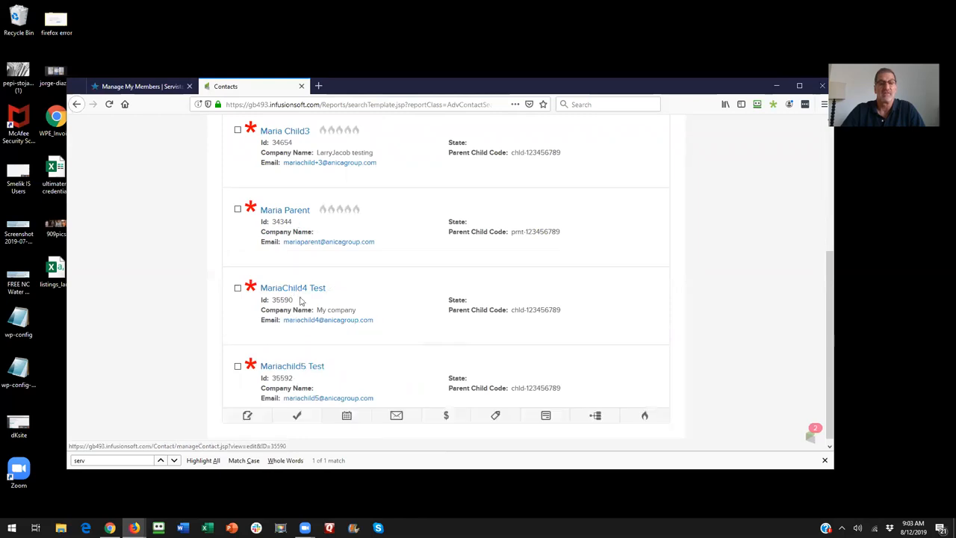
scroll(299, 254, "up", 3)
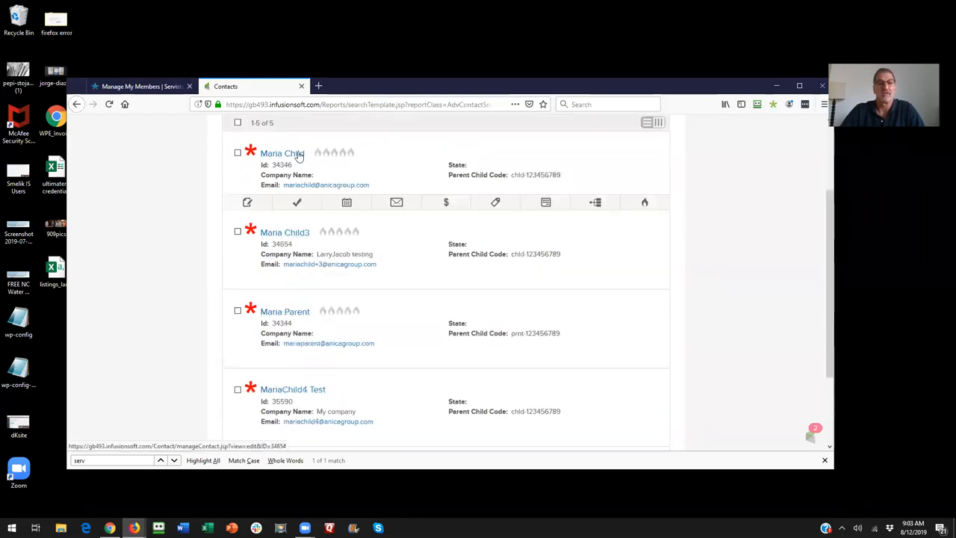
left_click(158, 88)
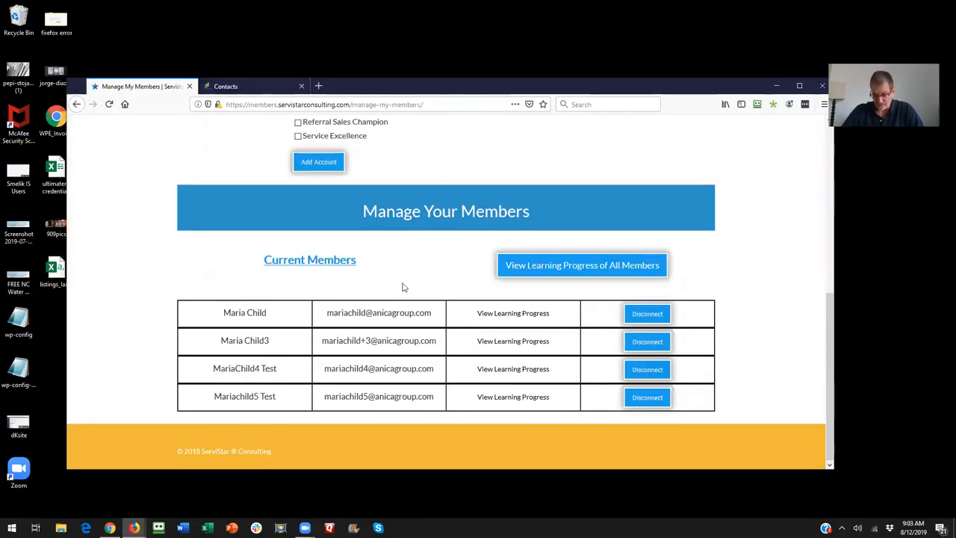
left_click(261, 89)
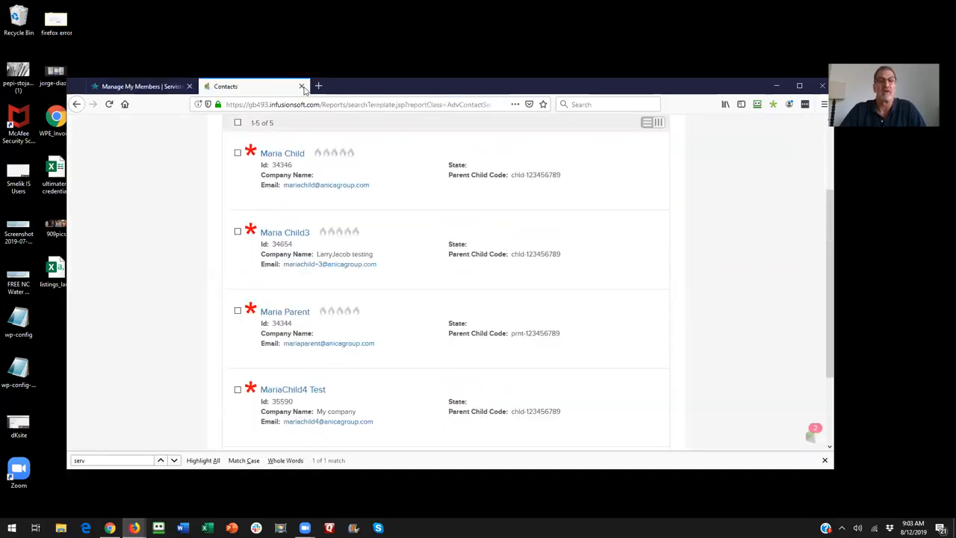
- Start adding a new contact and enter the sixth test child's first name with Test as the last name
scroll(389, 185, "up", 3)
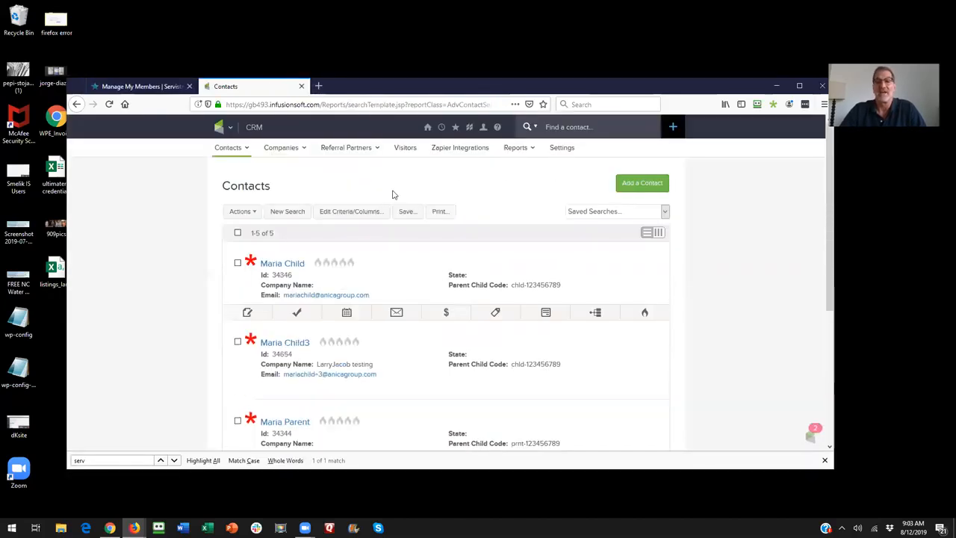
left_click(673, 127)
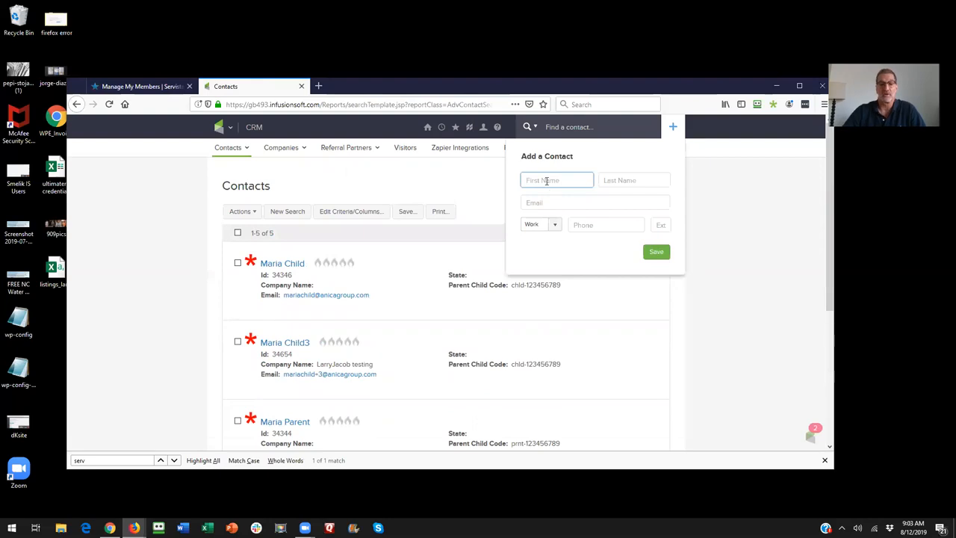
left_click(547, 180)
type("Mzr")
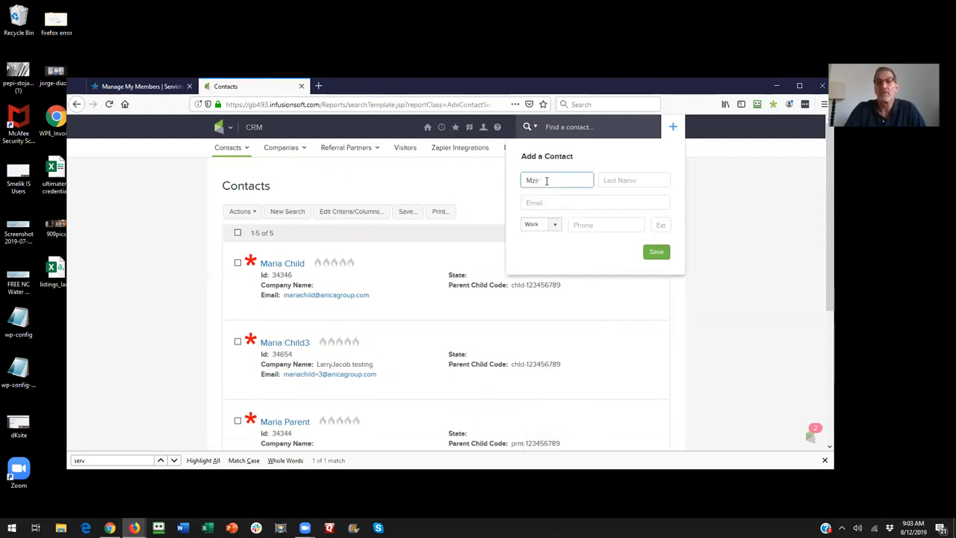
key("BackSpace")
type("aria")
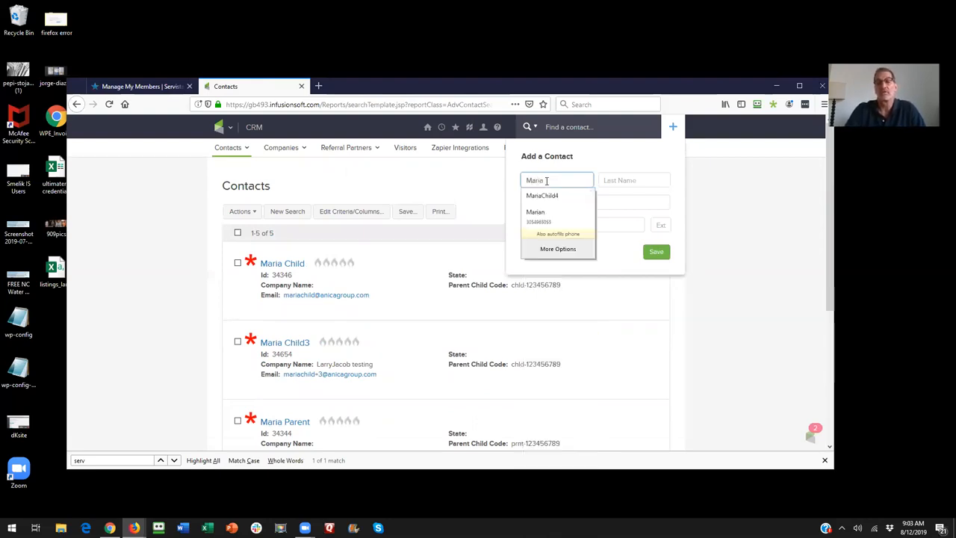
type("Child6")
key("Tab")
type("Test")
- Fill in the new contact's e-mail, confirm the permission to send marketing to that address, and save the contact
key("Tab")
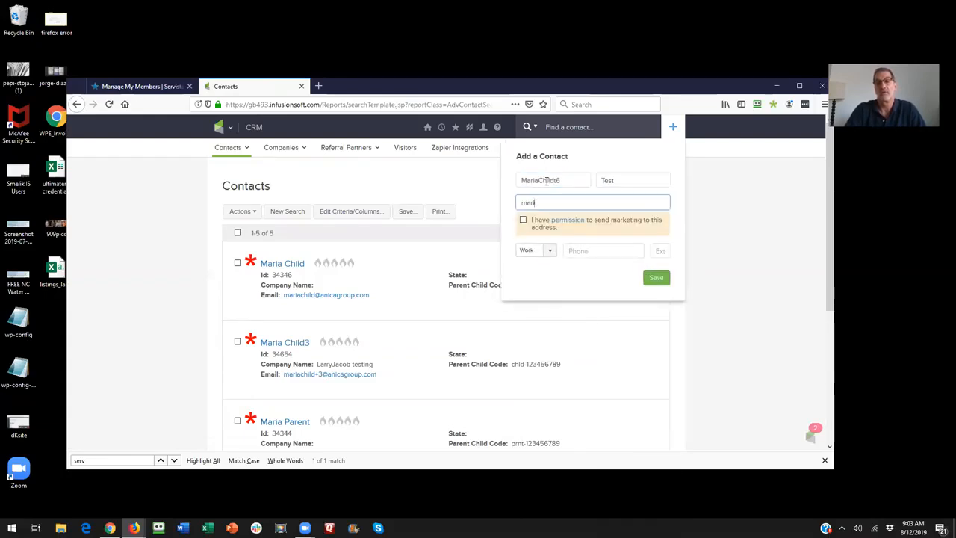
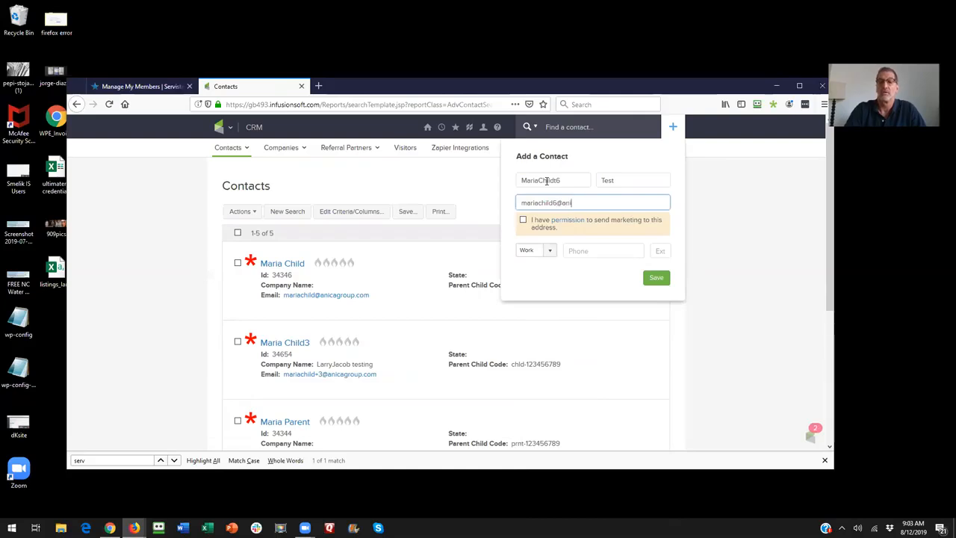
key("Tab")
key("space")
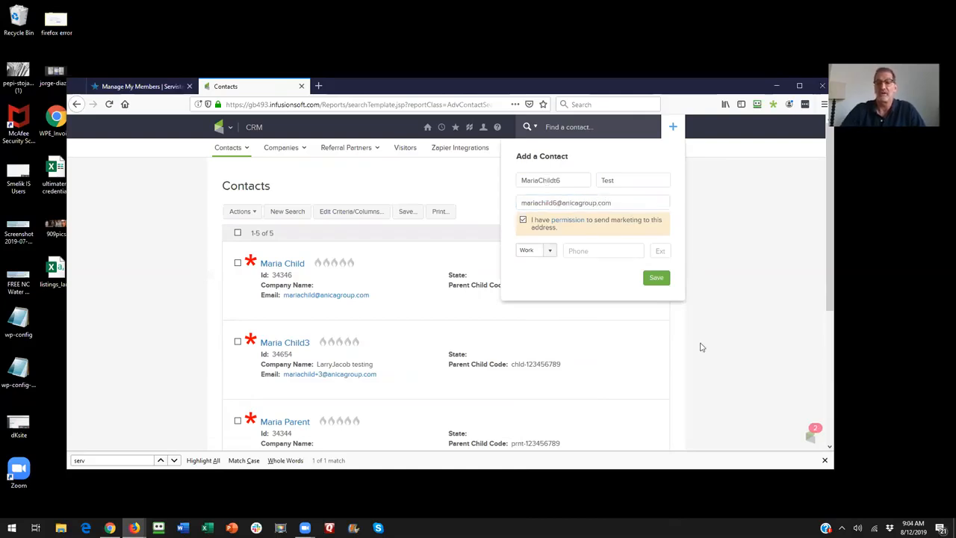
left_click(658, 279)
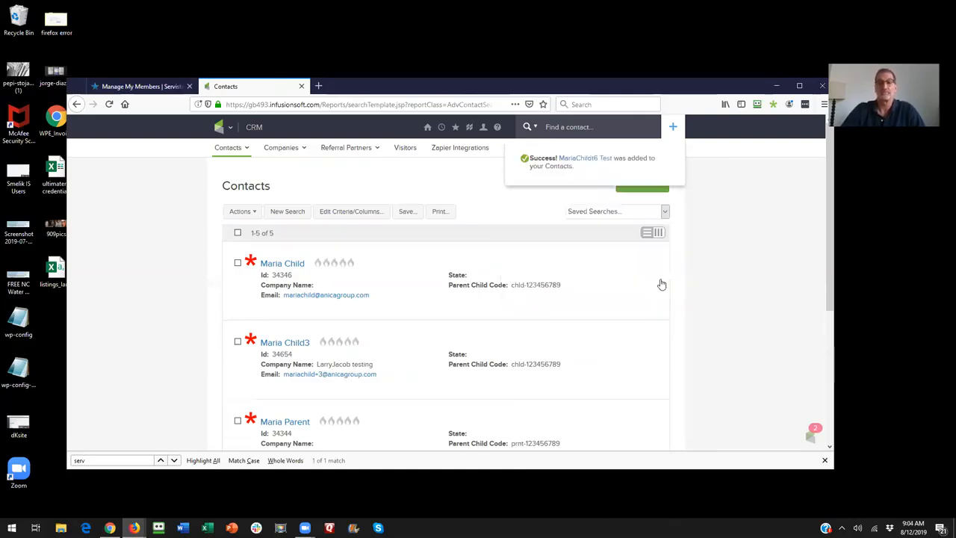
- Open the new child contact's custom fields, set the Parent Child Code to the copied number with the chld- prefix, and save the record
left_click(587, 160)
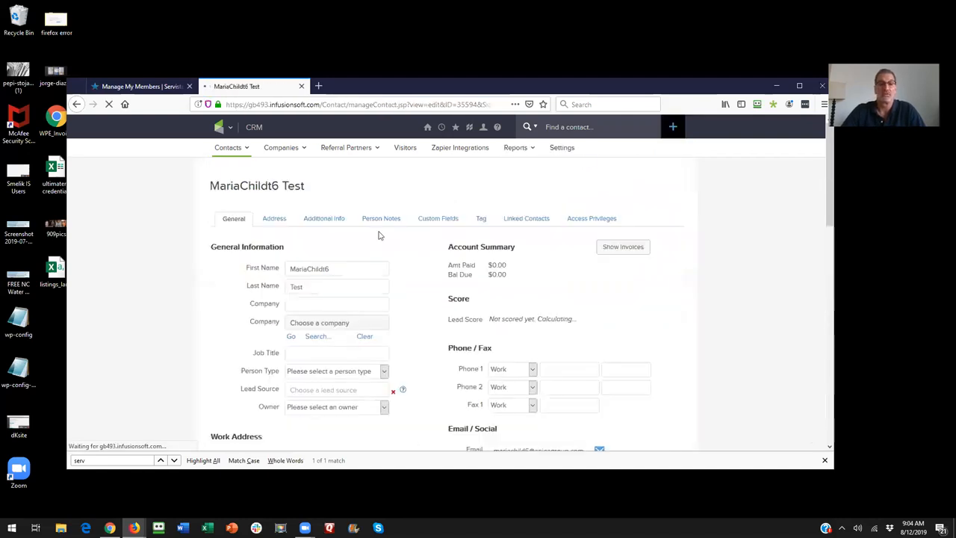
left_click(437, 219)
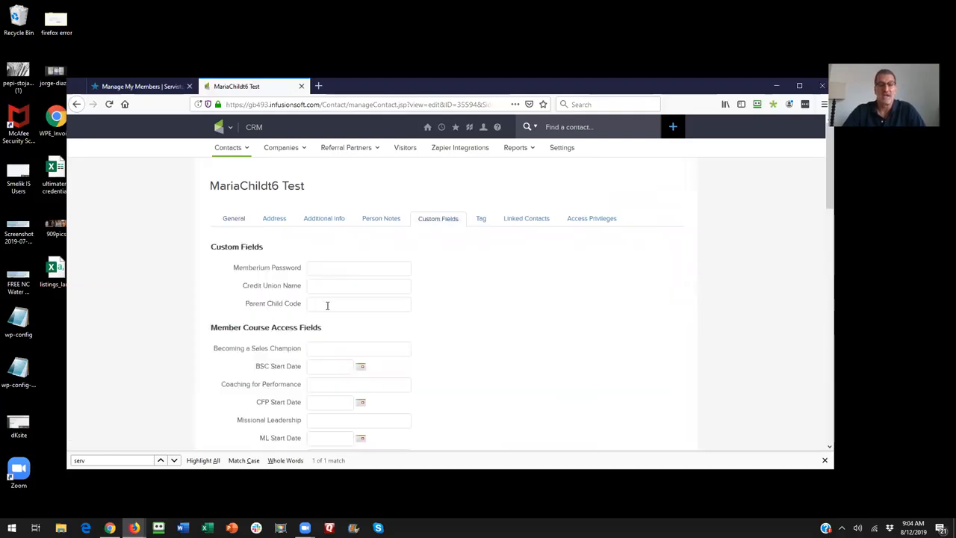
left_click(313, 306)
type("123456789")
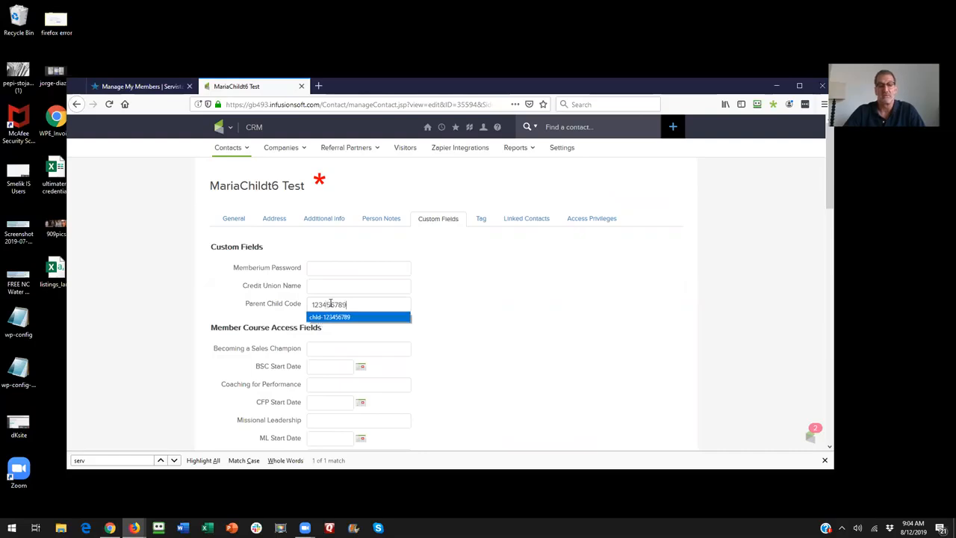
key("Return")
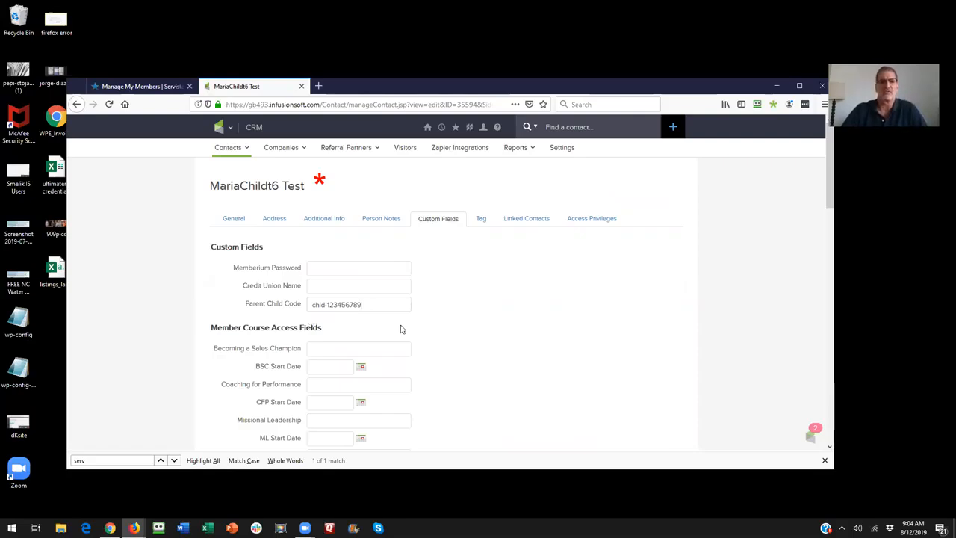
scroll(224, 344, "down", 3)
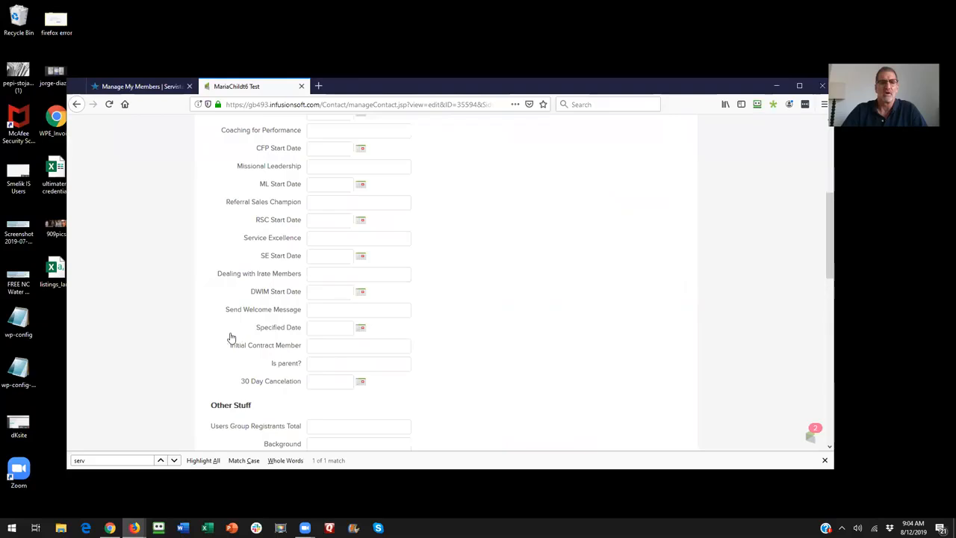
scroll(231, 338, "down", 3)
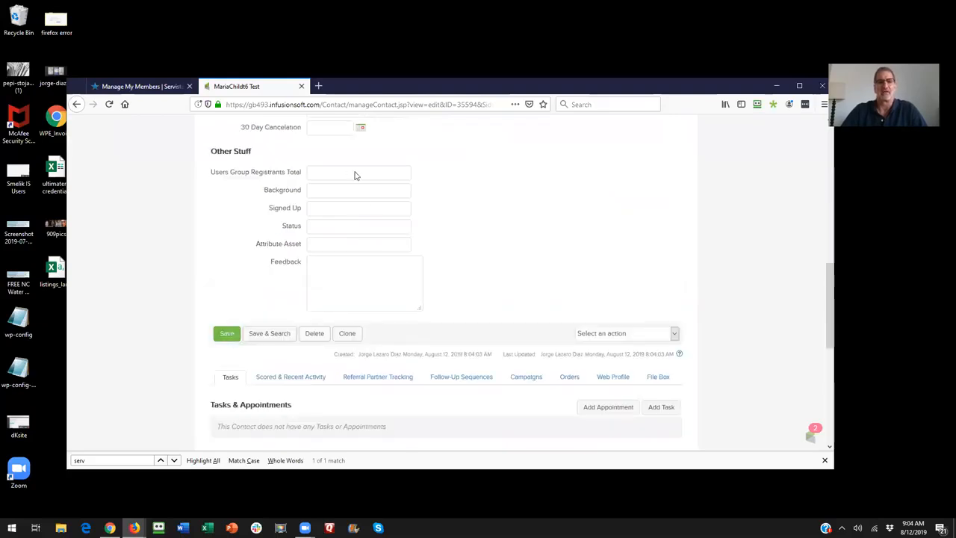
scroll(373, 171, "up", 10)
scroll(363, 304, "up", 3)
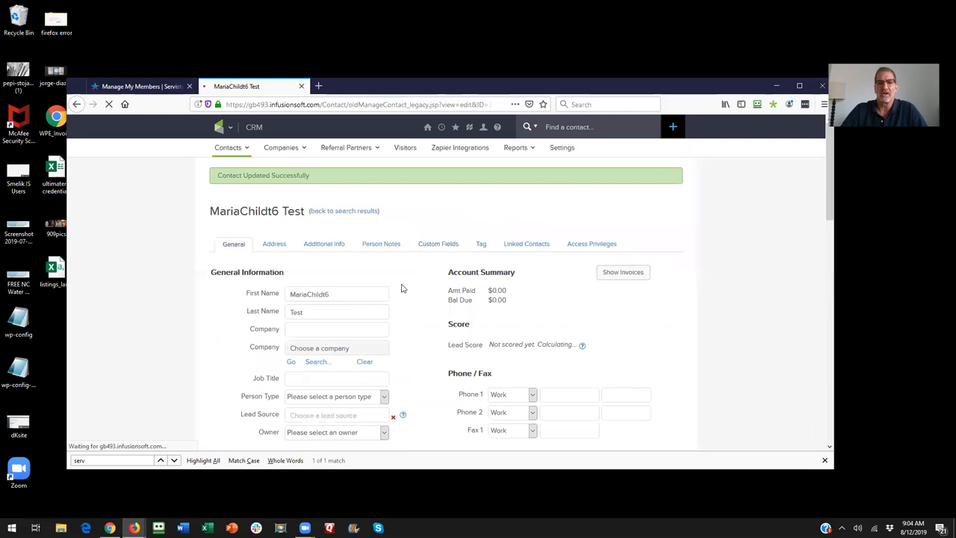
- Reload the member management page and check whether the new child contact appears among the current members
scroll(438, 271, "down", 3)
scroll(626, 321, "down", 2)
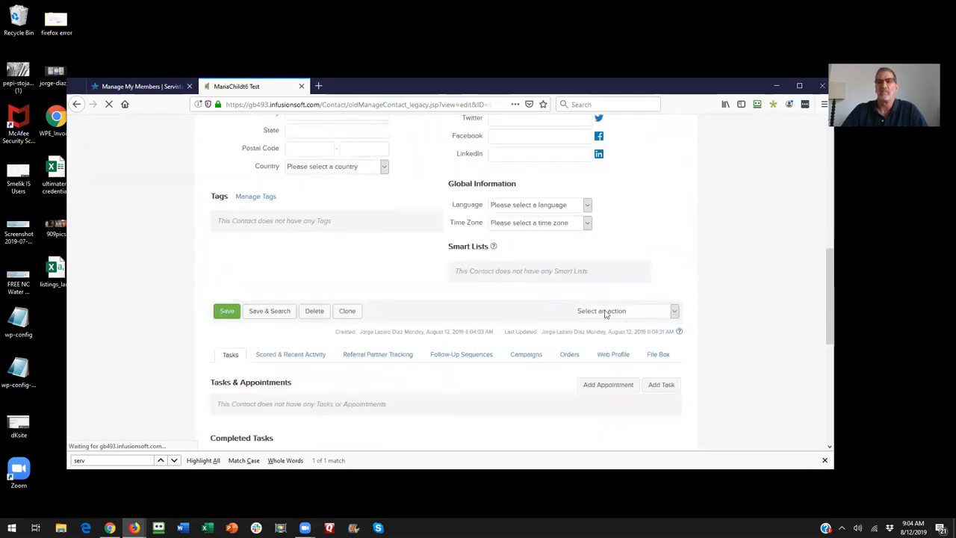
left_click(119, 86)
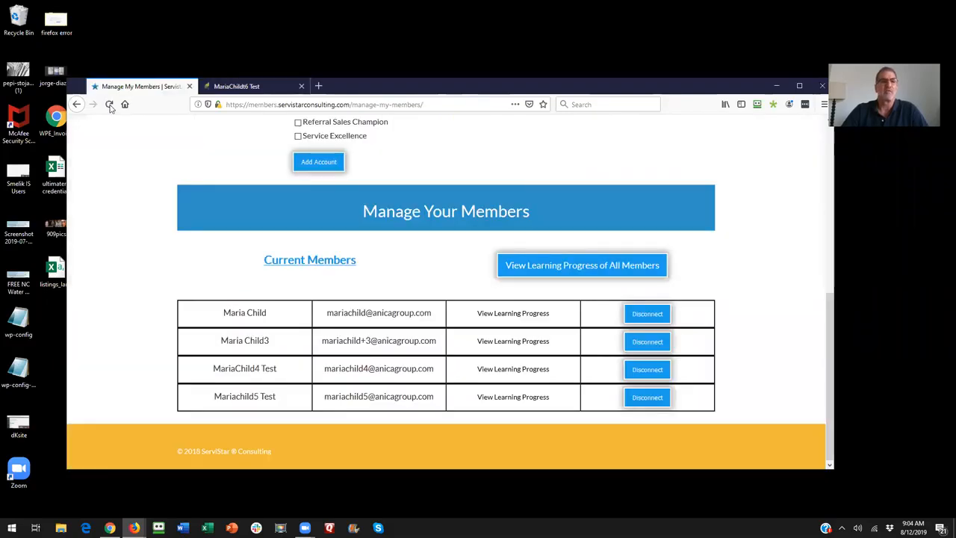
left_click(109, 104)
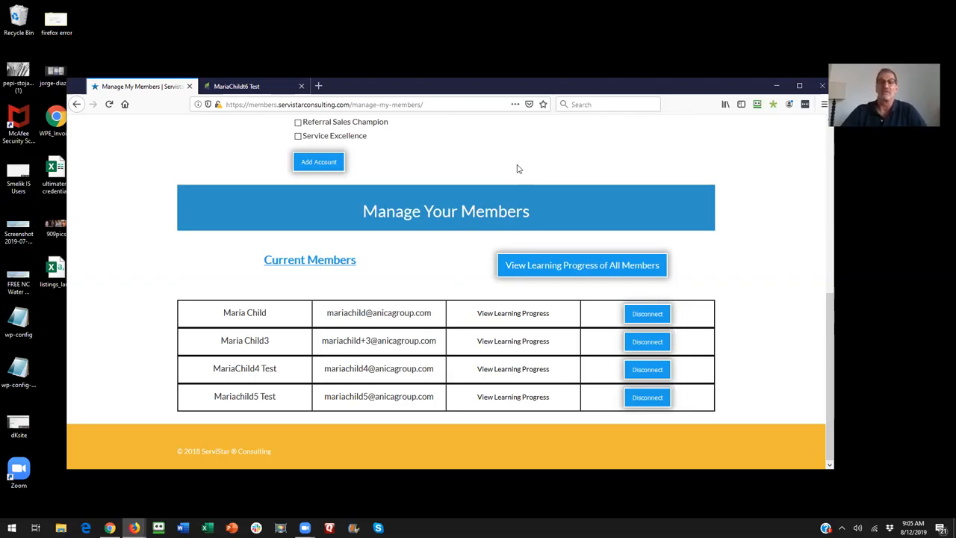
- Return to the new child contact's record, start Apply Actions, and add an action that runs another action set
left_click(251, 88)
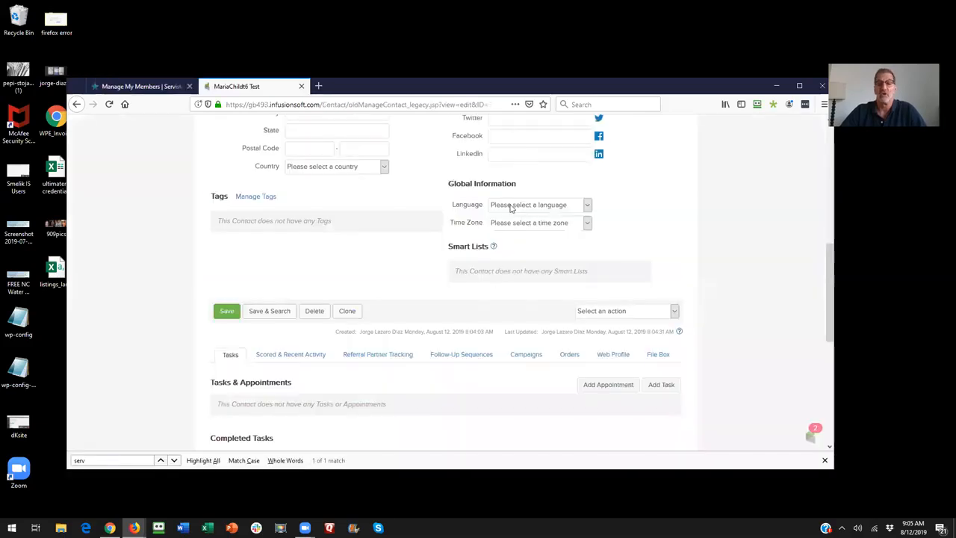
left_click(604, 314)
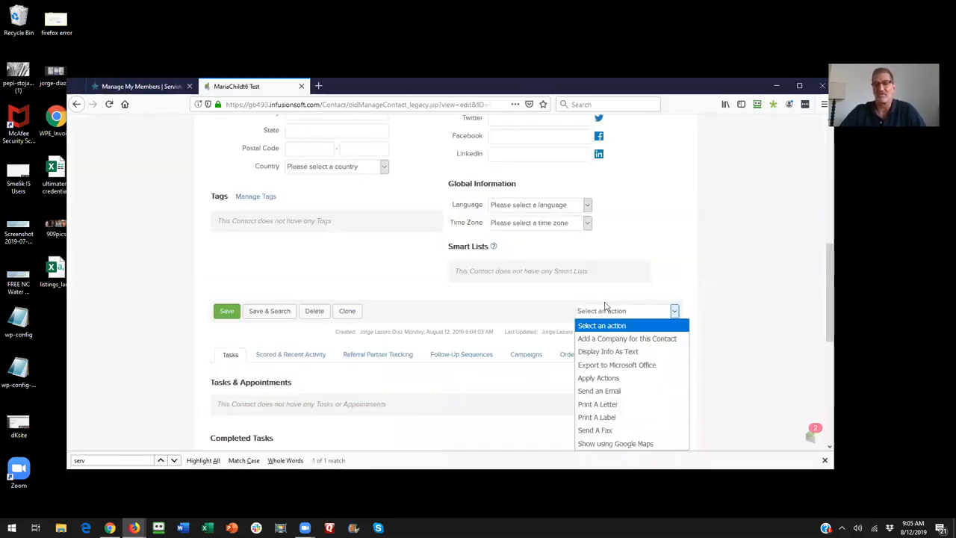
left_click(611, 379)
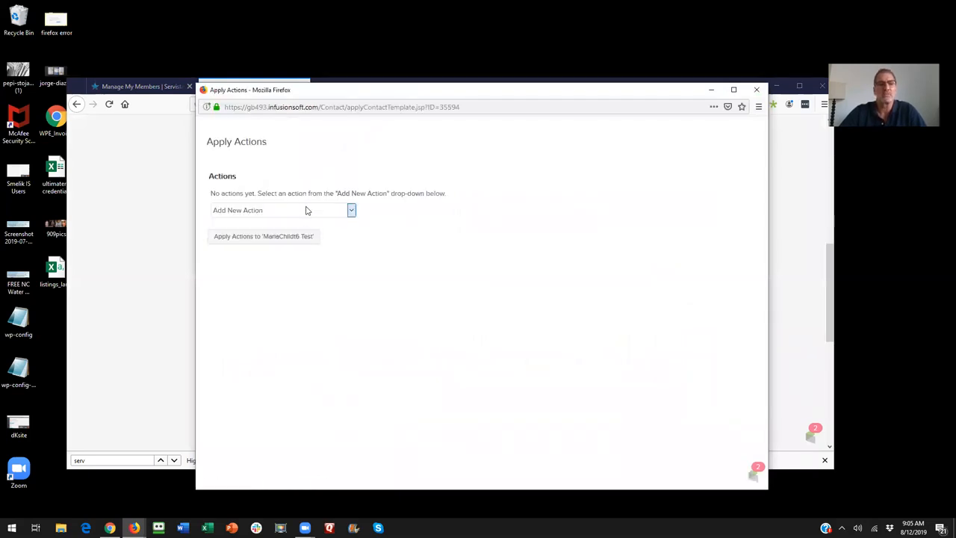
left_click(305, 210)
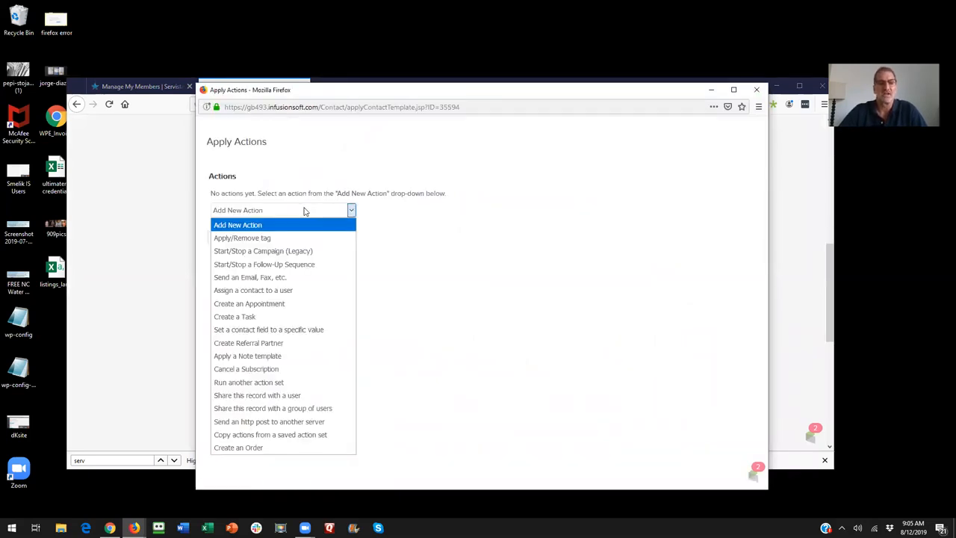
left_click(278, 383)
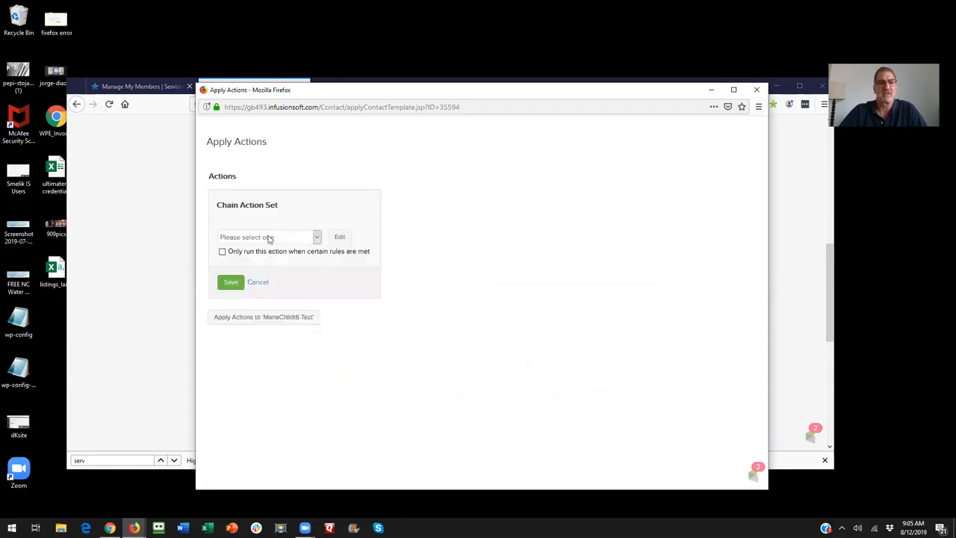
- Apply the Set Memberium Password action set to the new child contact and review the HTTP post in the action results
left_click(269, 239)
key("s")
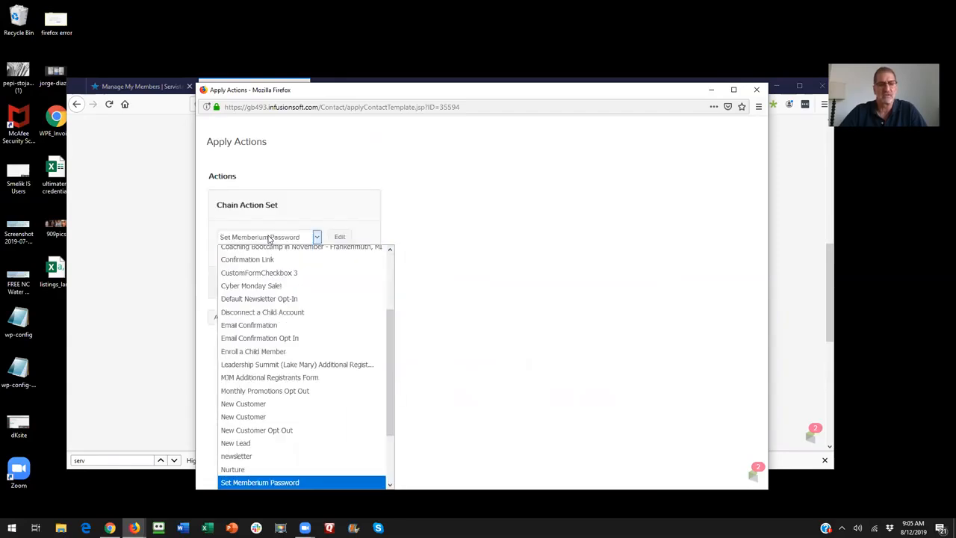
left_click(289, 481)
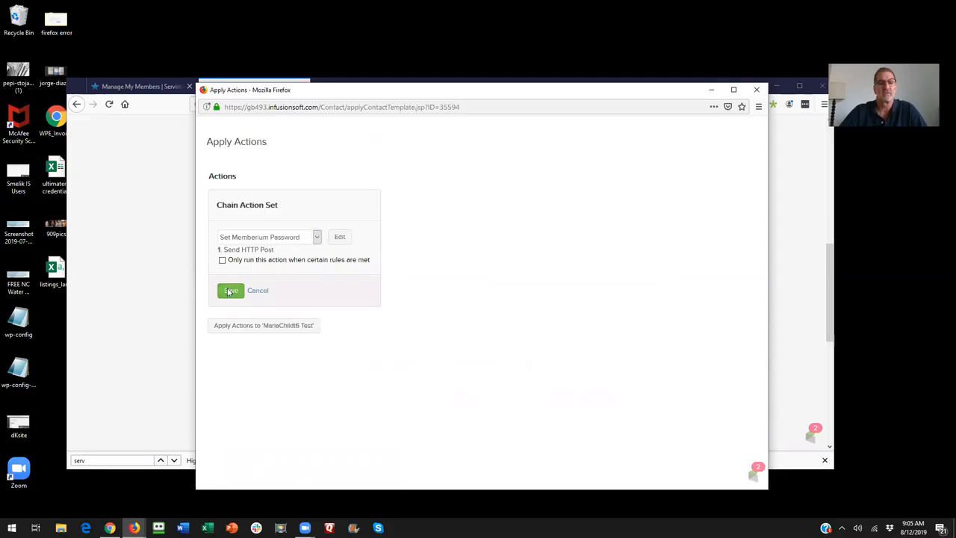
left_click(229, 292)
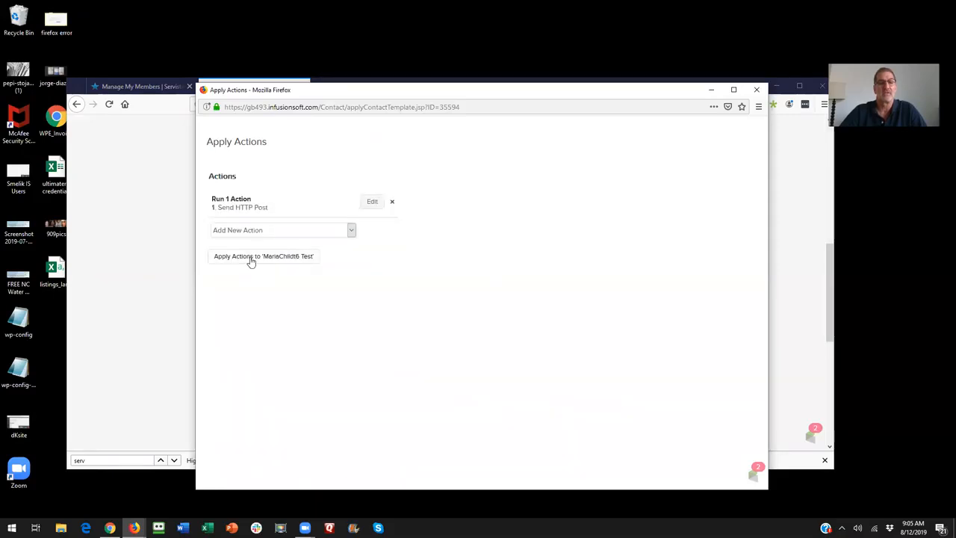
left_click(251, 257)
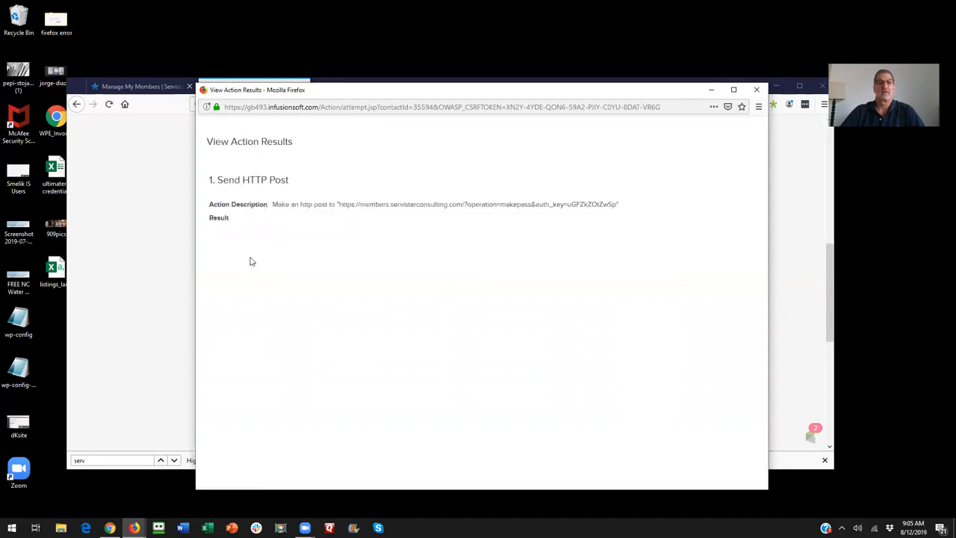
left_click_drag(620, 204, 336, 207)
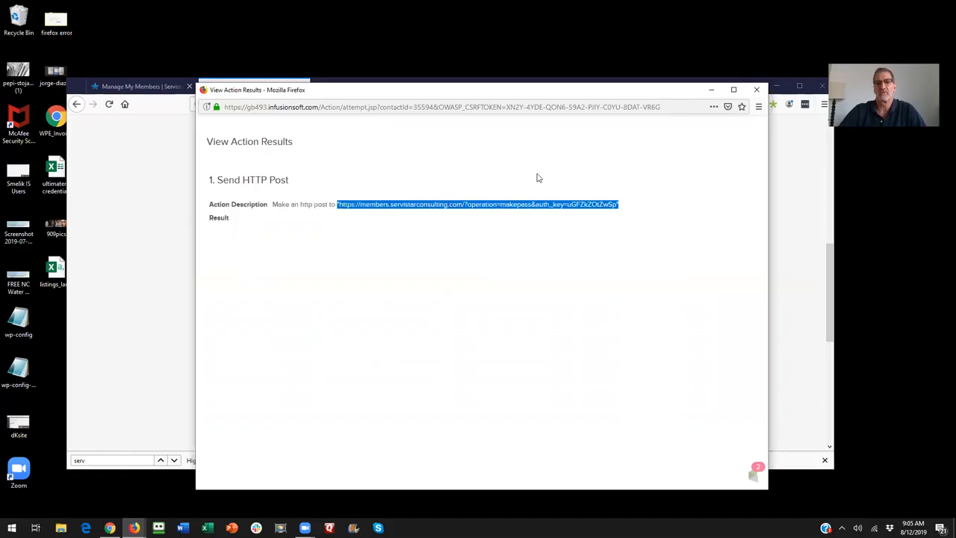
left_click(757, 90)
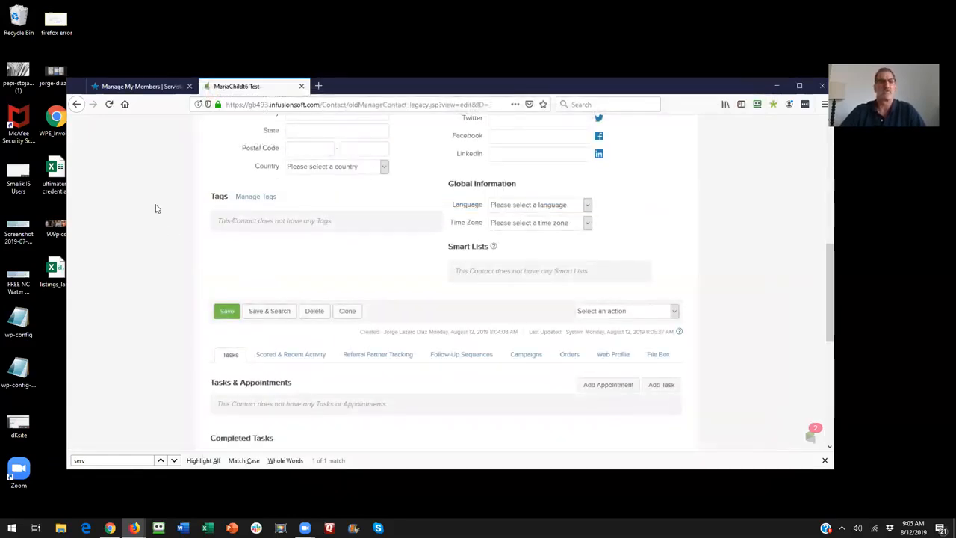
- Refresh the member management page after running the action set and look for the sixth test child in the current members list
key("ctrl+Tab")
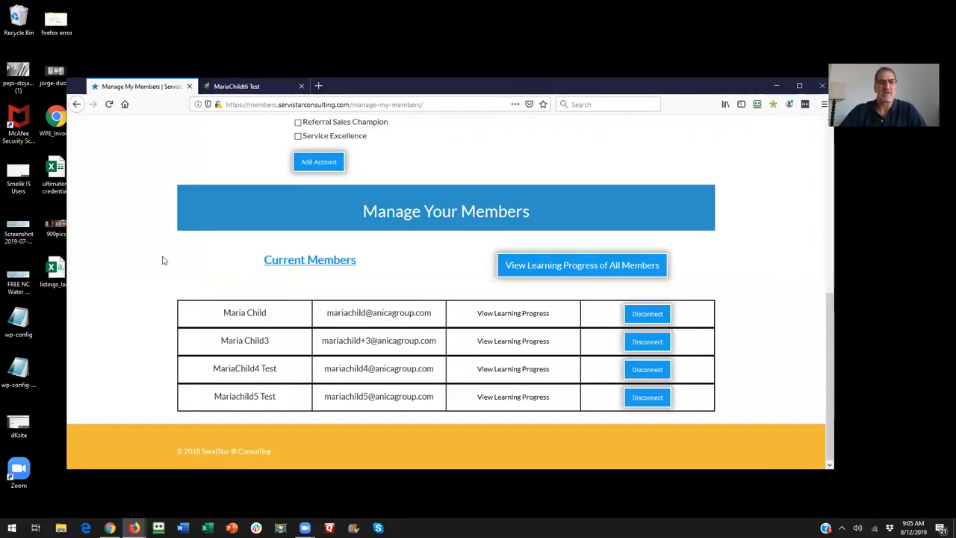
left_click(109, 104)
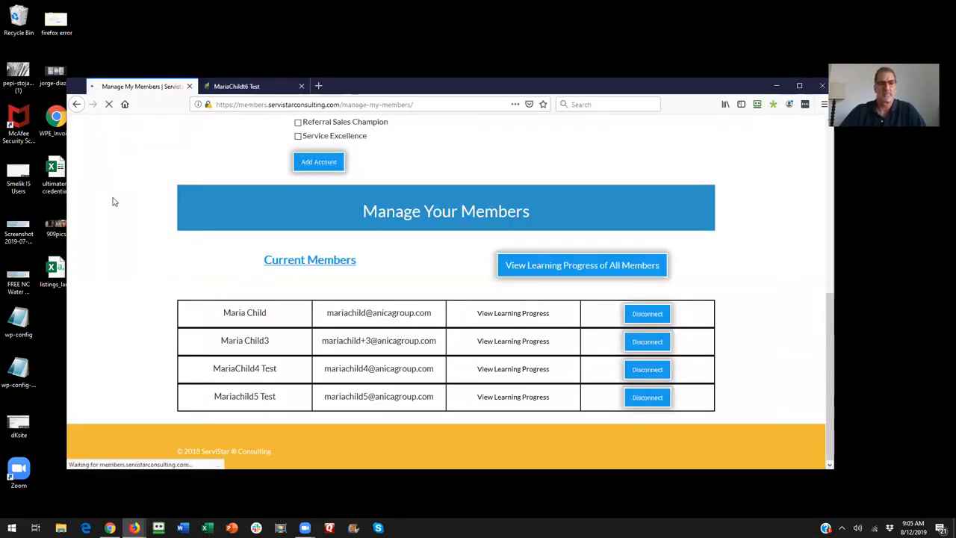
left_click_drag(274, 425, 203, 428)
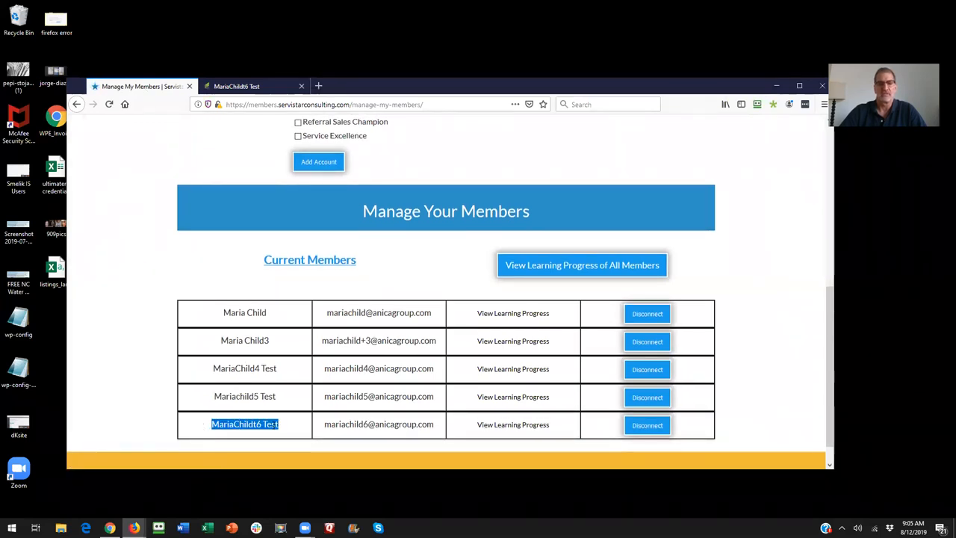